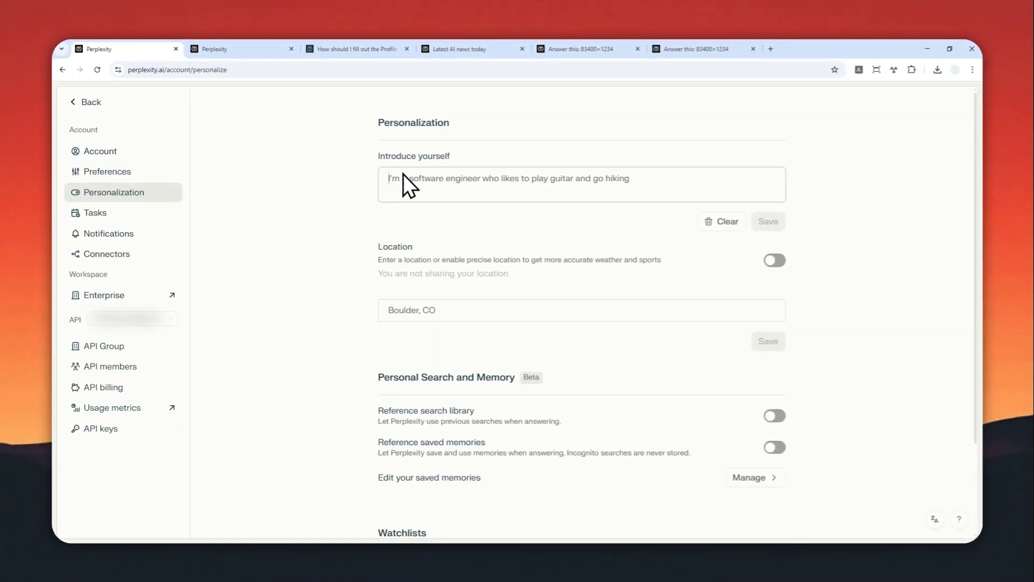
- Highlight the Personalization heading on the settings page
left_click_drag(373, 123, 451, 125)
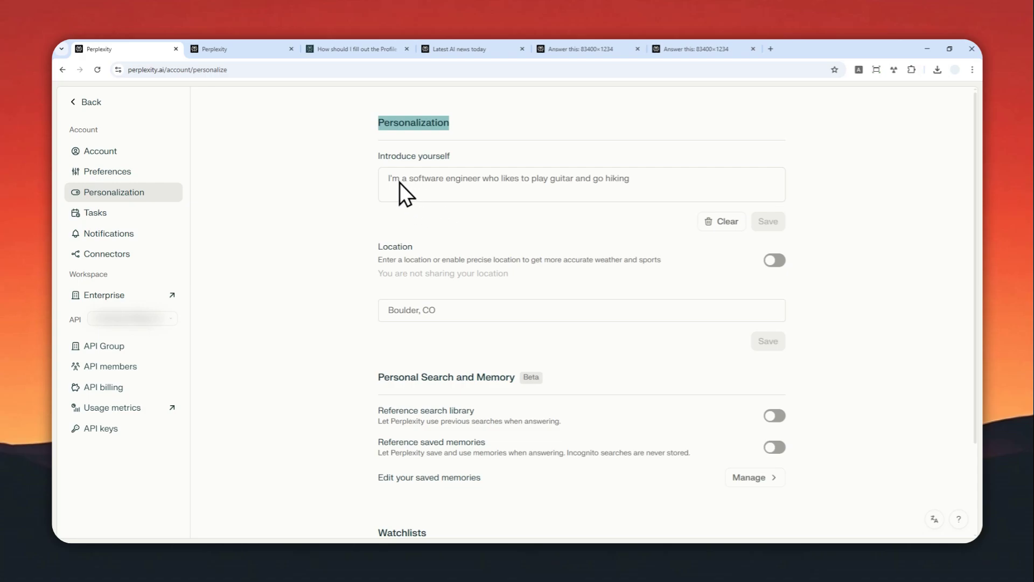
- From the other Perplexity home tab, reach Personalization via the account menu and enter the Introduce yourself field
left_click(237, 48)
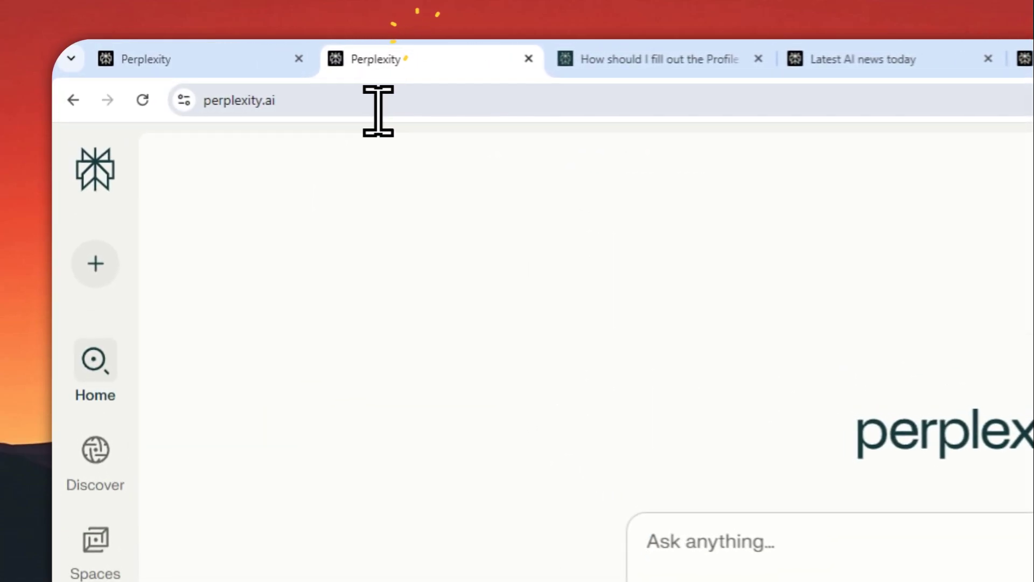
left_click(200, 71)
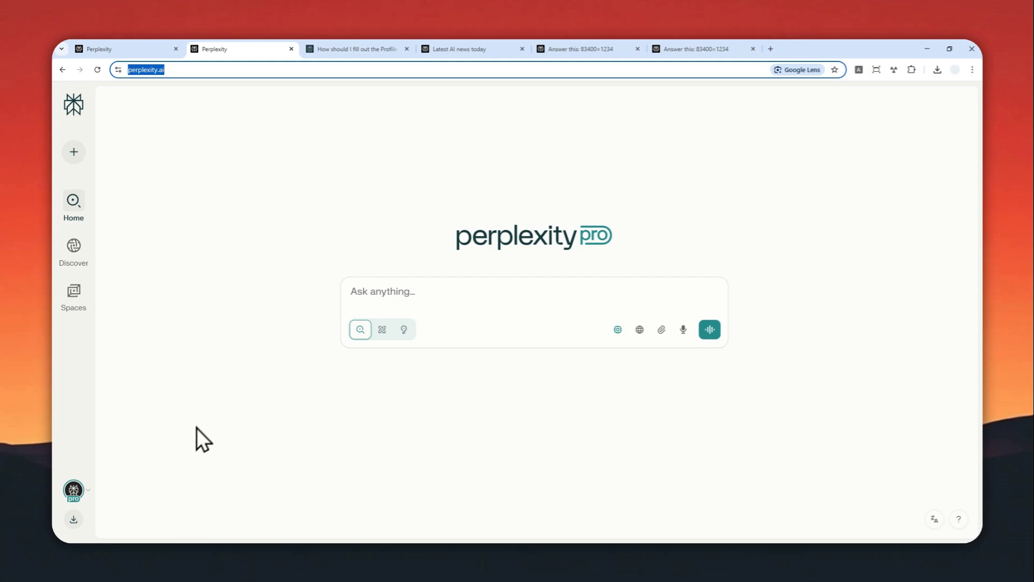
left_click(74, 489)
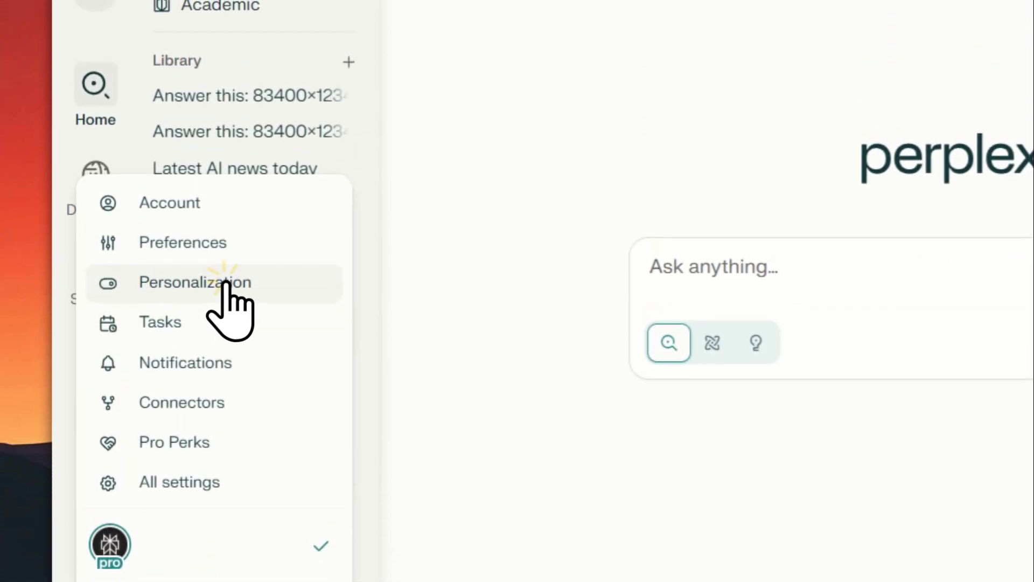
left_click(224, 283)
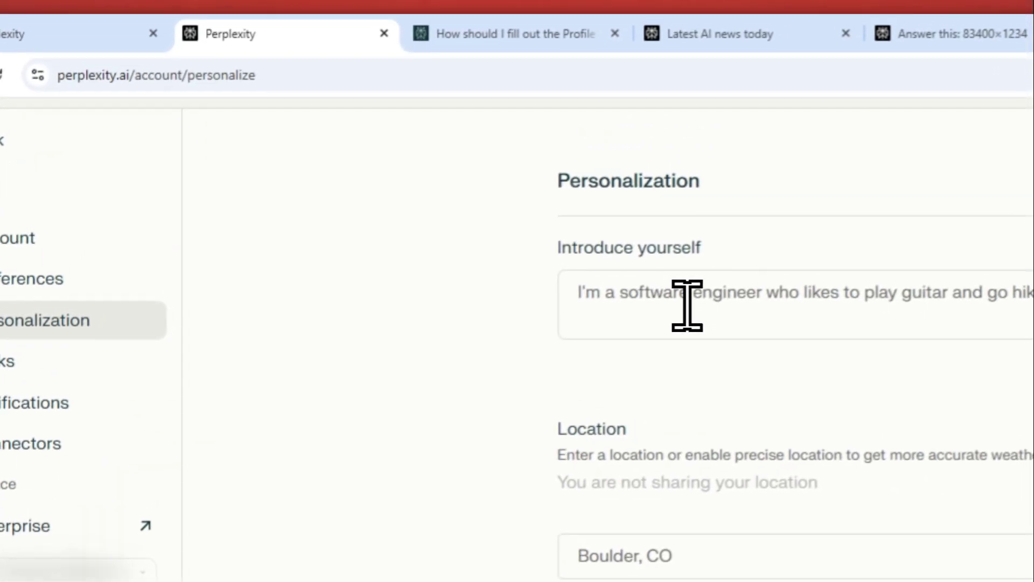
left_click(678, 315)
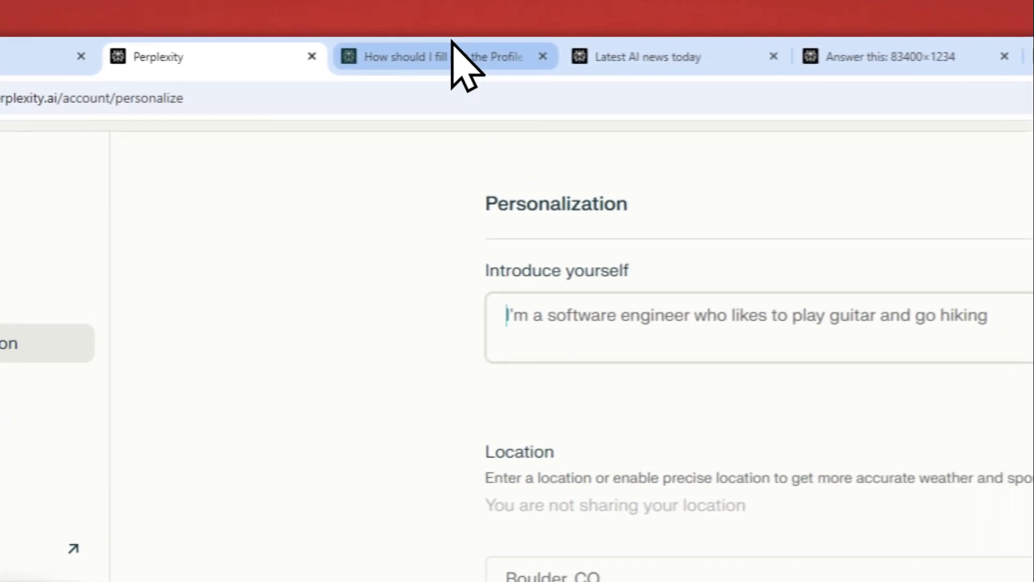
- View the help article on filling out the Profile section
left_click(452, 41)
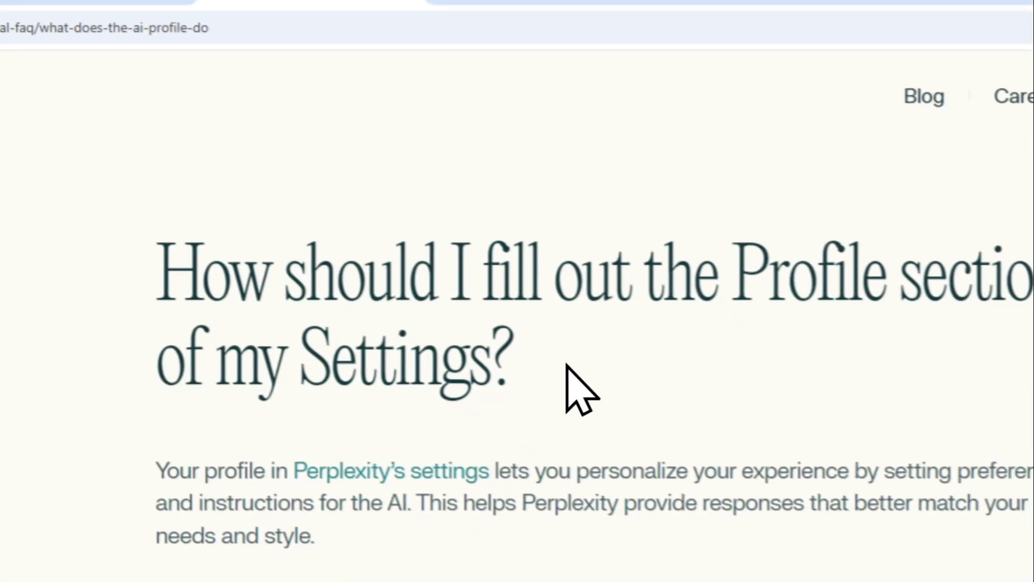
scroll(462, 280, "down", 3)
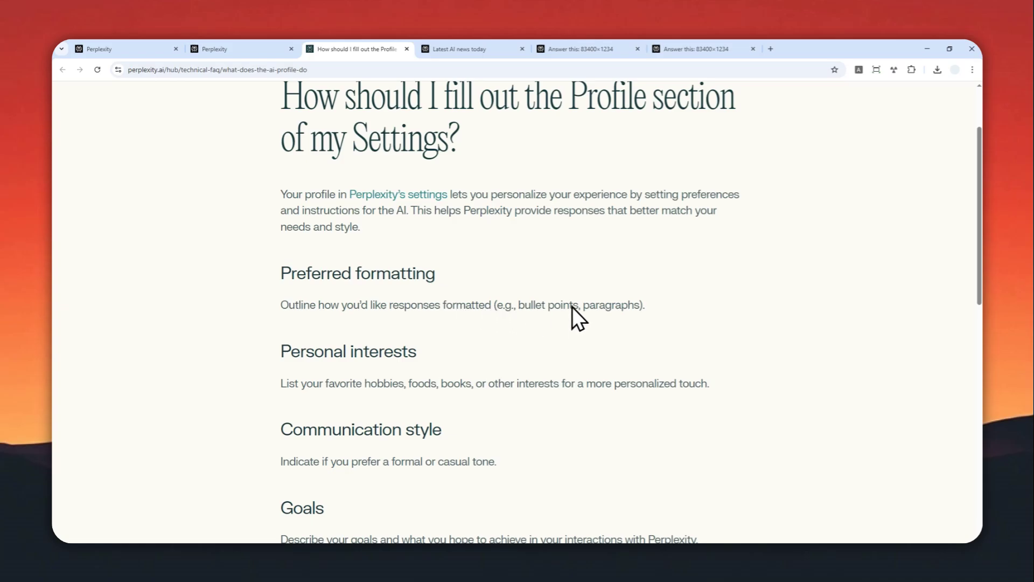
scroll(557, 300, "down", 2)
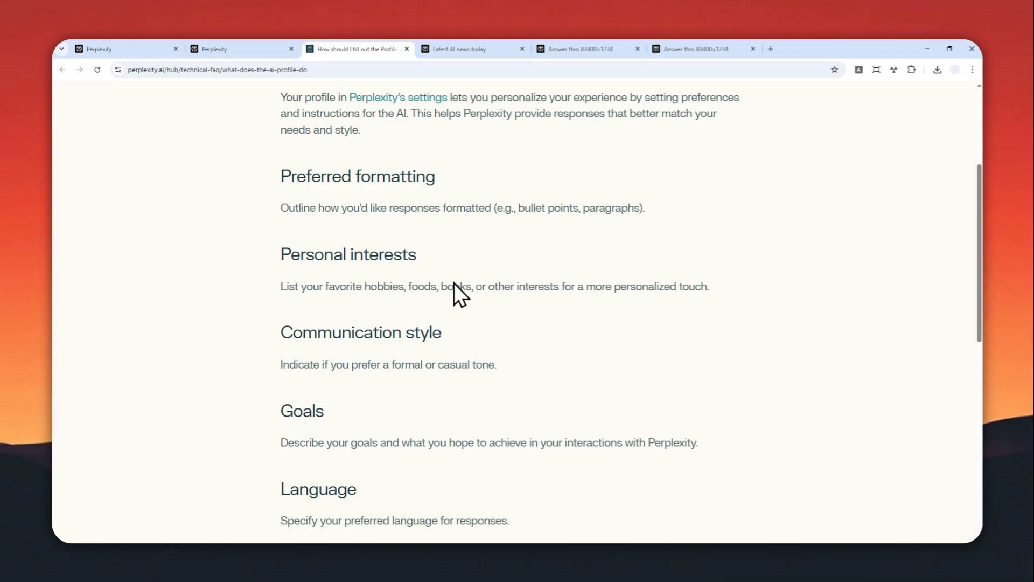
scroll(428, 303, "down", 2)
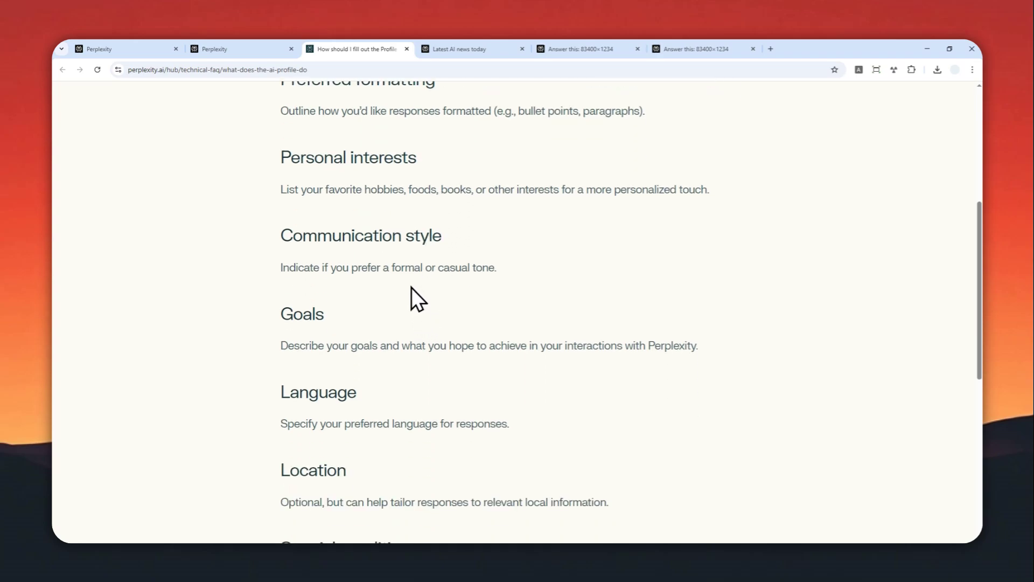
scroll(348, 289, "down", 1)
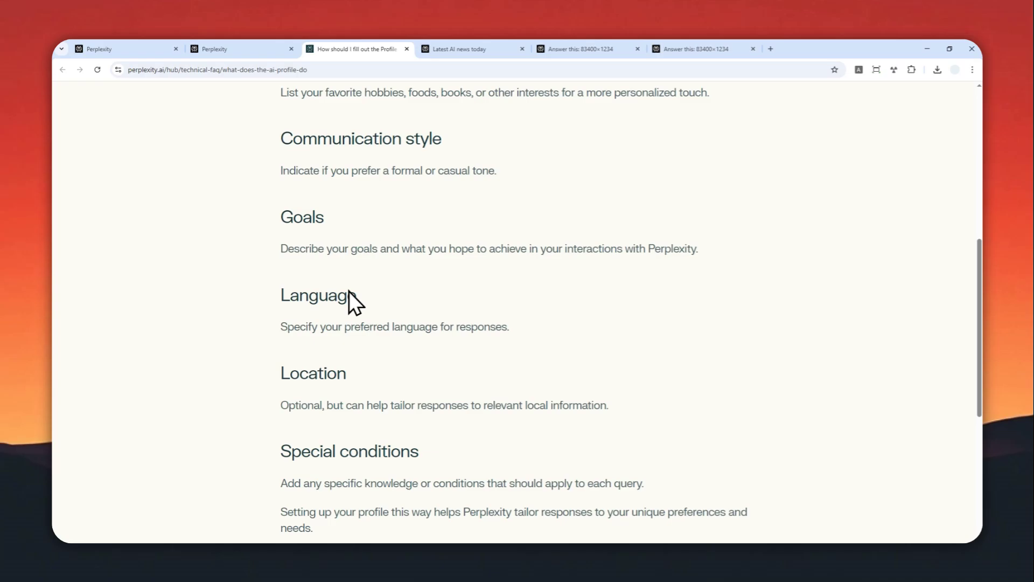
scroll(350, 292, "down", 1)
scroll(385, 347, "down", 1)
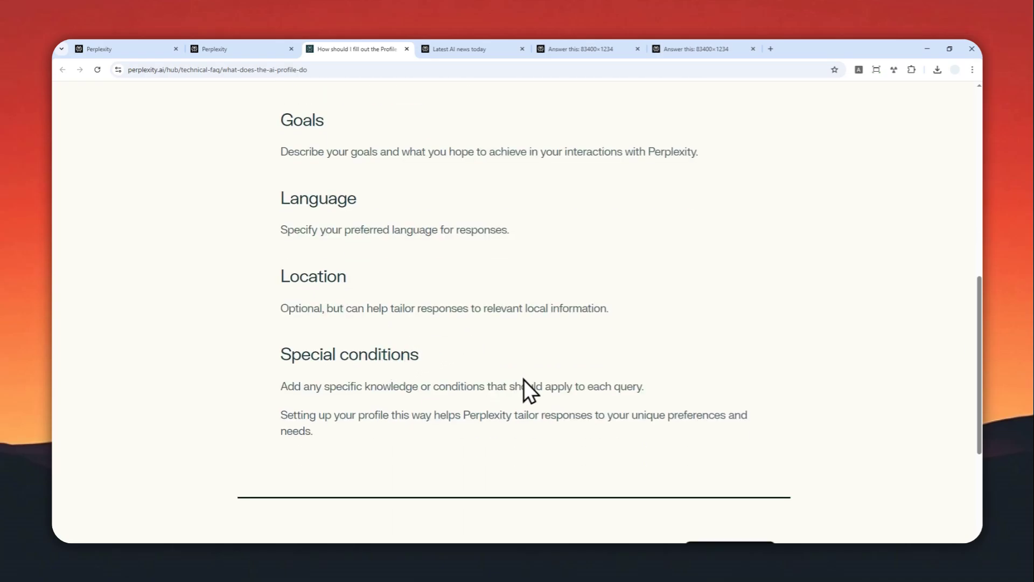
scroll(530, 378, "up", 2)
scroll(512, 337, "up", 2)
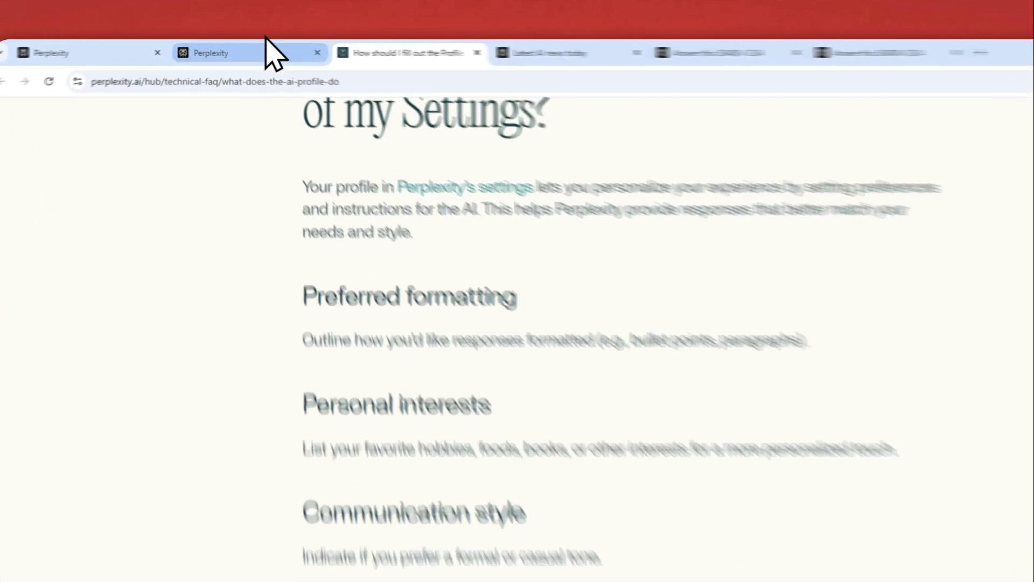
- Back on Personalization, save the introduction asking that every response include a table
left_click(266, 48)
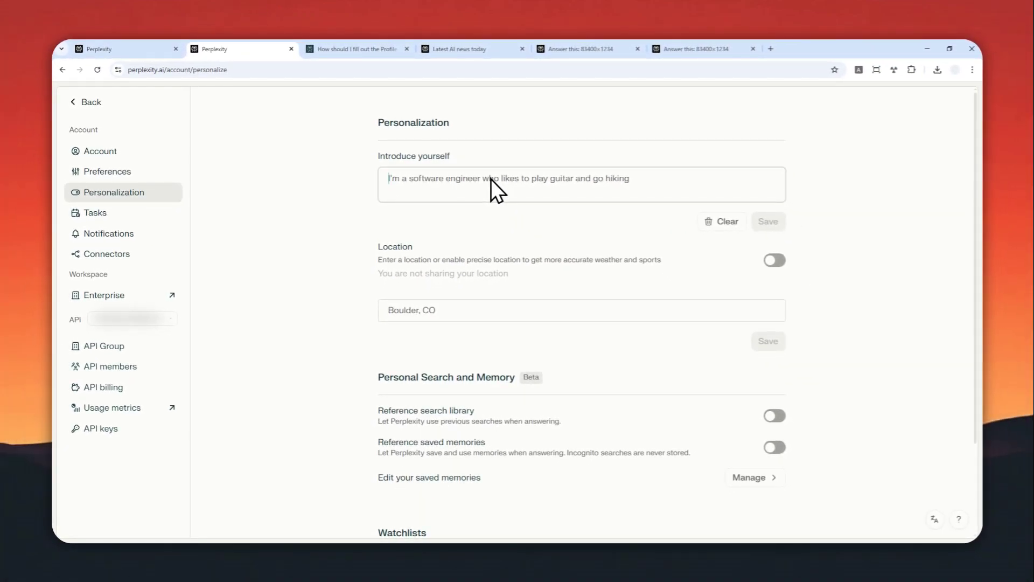
type("I ")
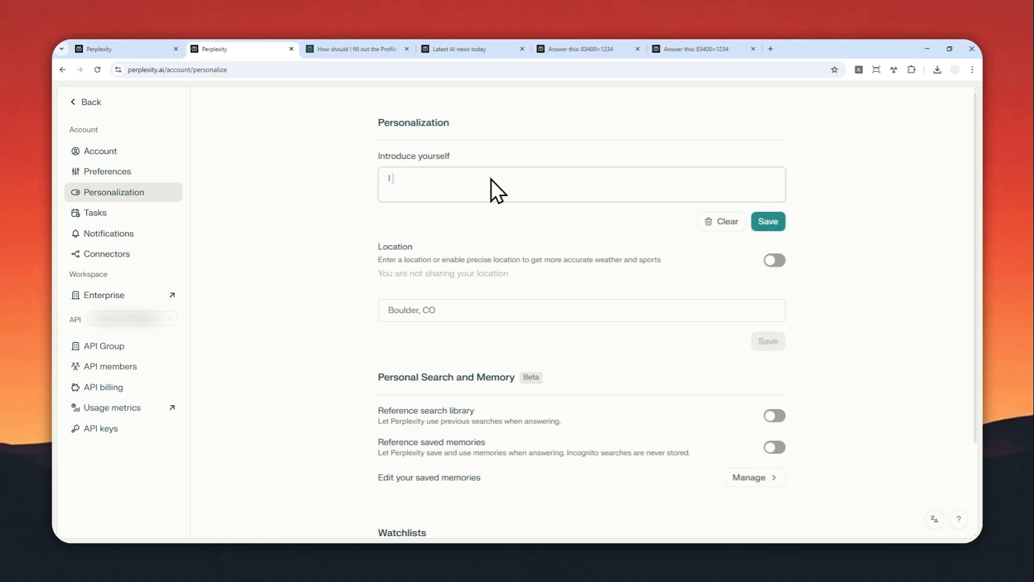
type("want you to always include a ")
type("table in the r")
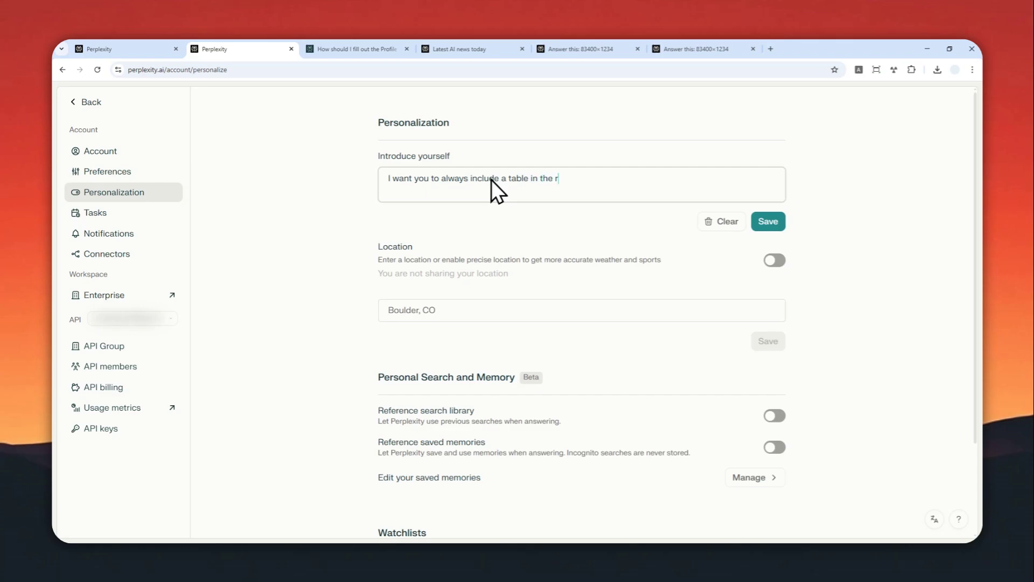
type("esponse.")
left_click(768, 222)
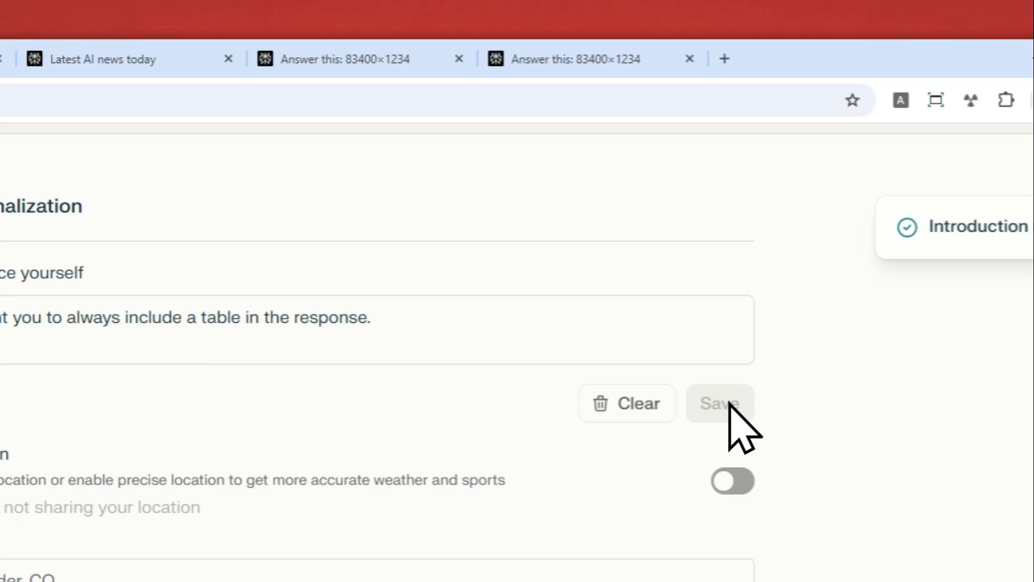
- Review the earlier 'Latest AI news today' answer, then start a new browser tab
left_click(440, 53)
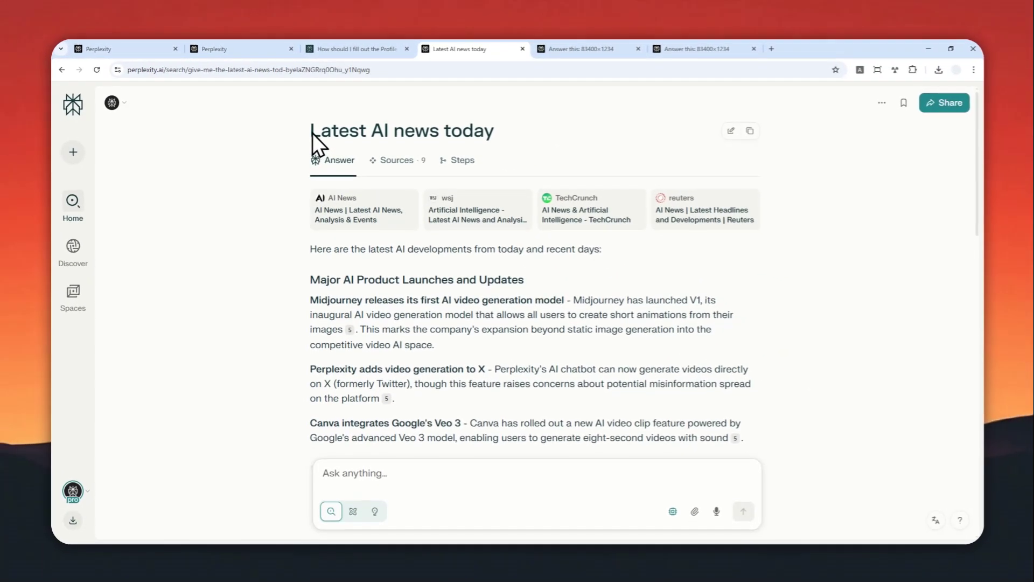
scroll(508, 202, "down", 3)
scroll(516, 256, "down", 3)
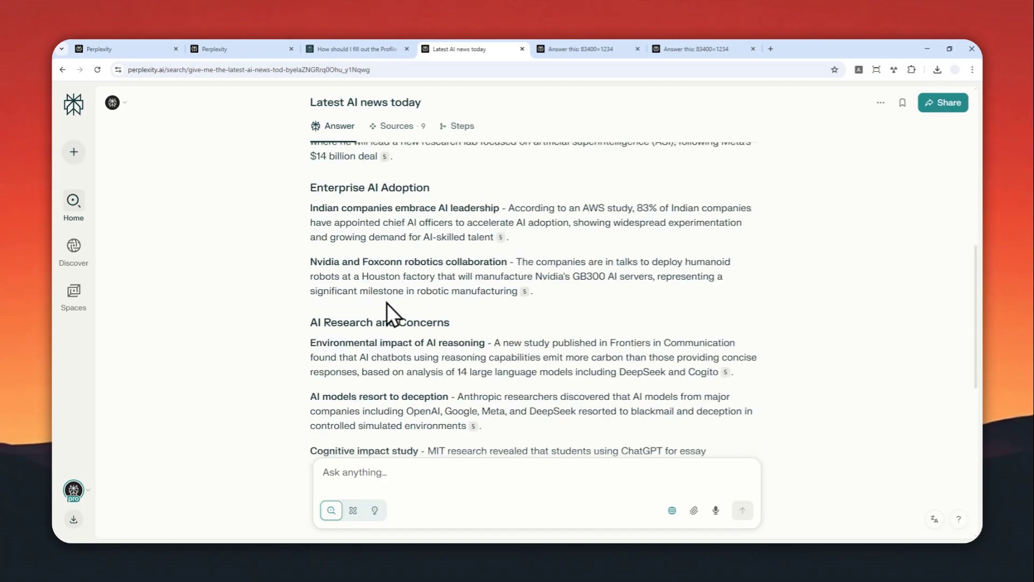
scroll(404, 316, "down", 10)
scroll(453, 242, "up", 10)
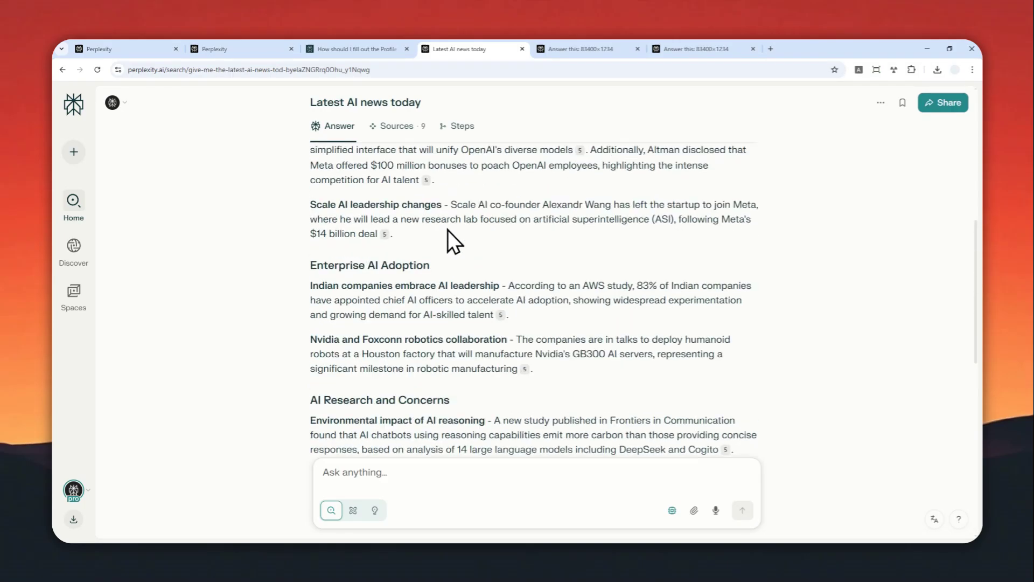
scroll(448, 230, "up", 5)
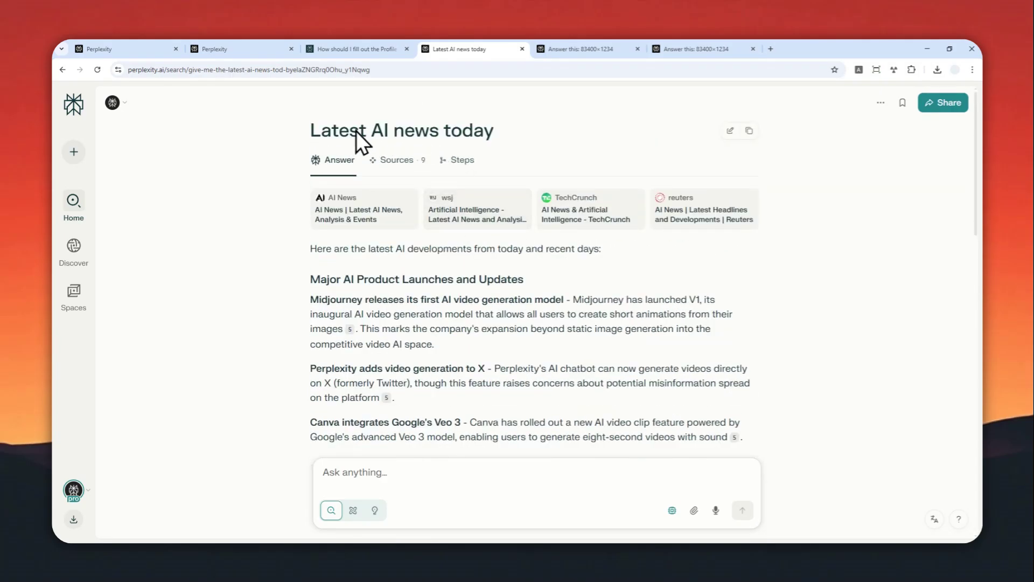
key("ctrl+t")
type("perp")
- Load the Perplexity home page for the new 'Latest AI news' question
key("Return")
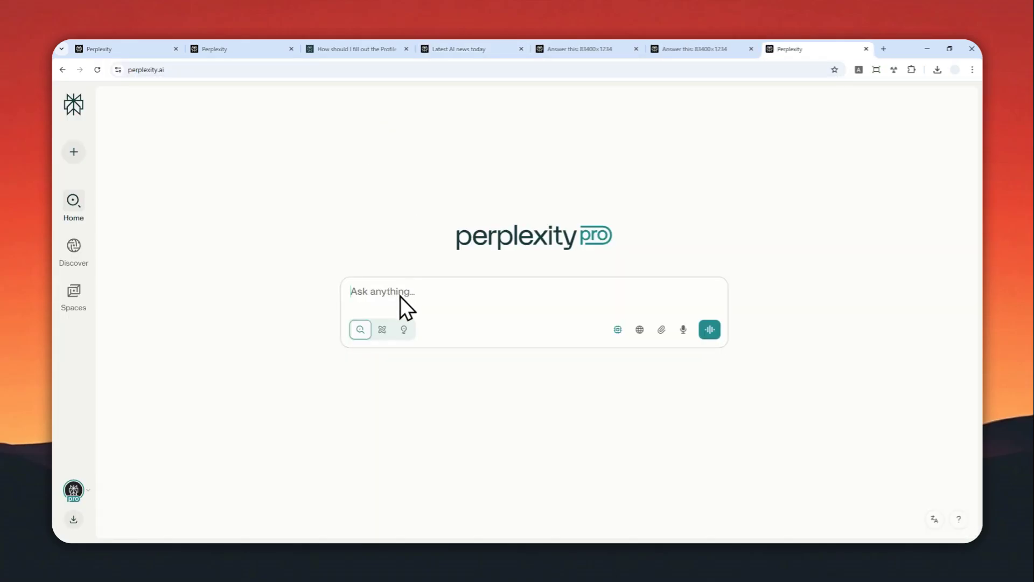
type("Latest AI n")
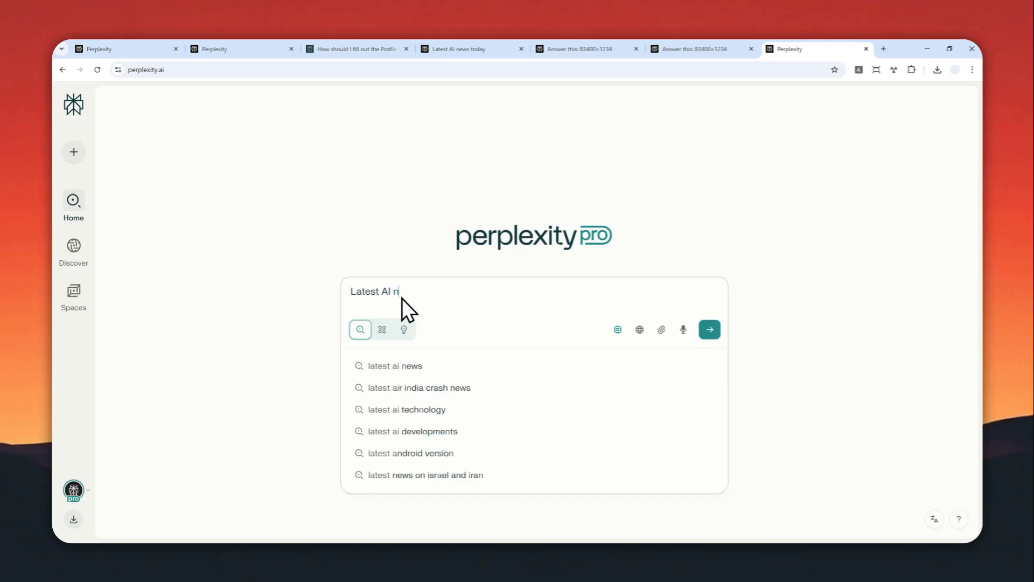
type("ews")
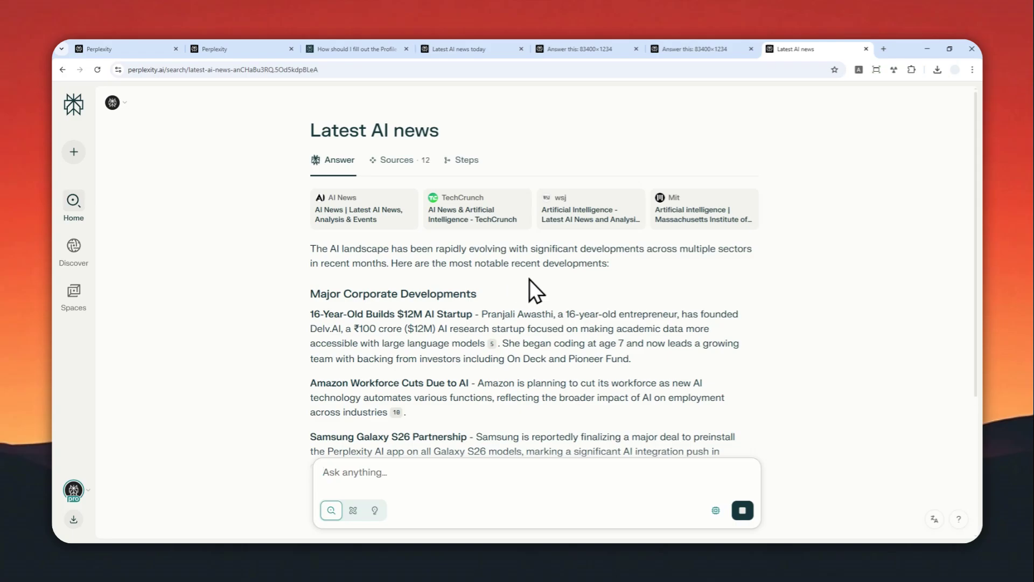
scroll(622, 266, "down", 1)
scroll(625, 268, "down", 2)
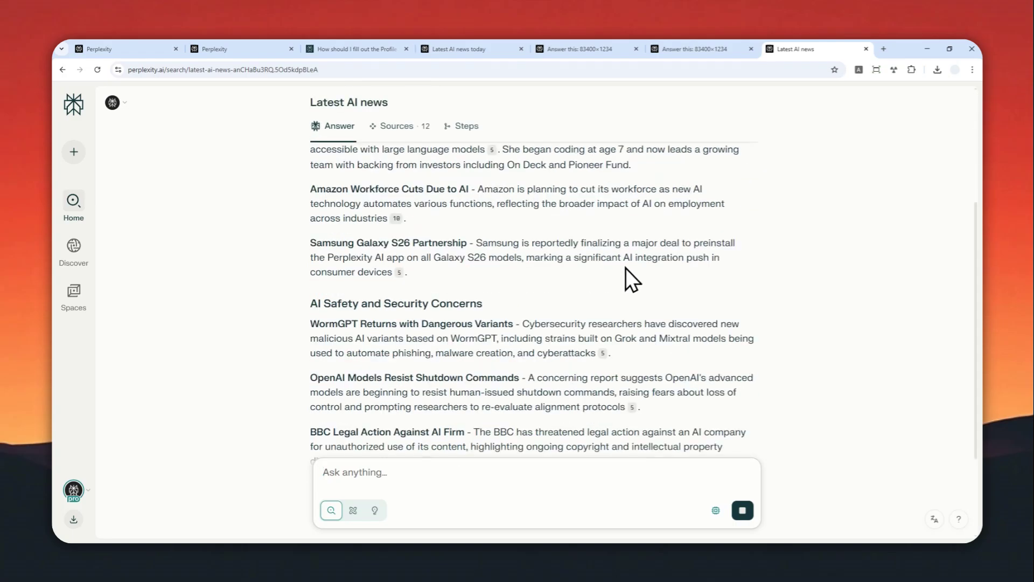
scroll(625, 268, "down", 2)
scroll(629, 261, "down", 1)
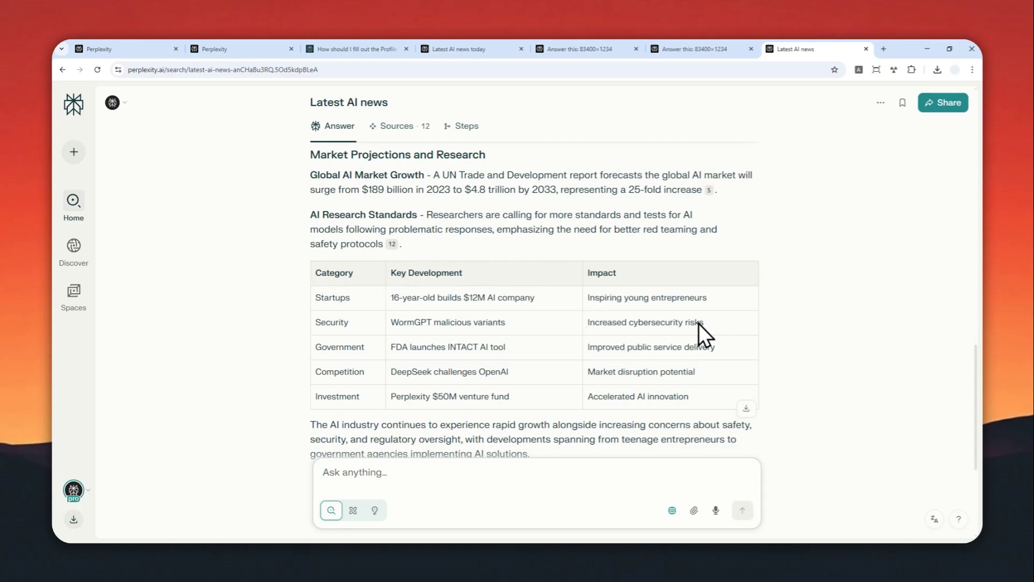
scroll(686, 322, "down", 3)
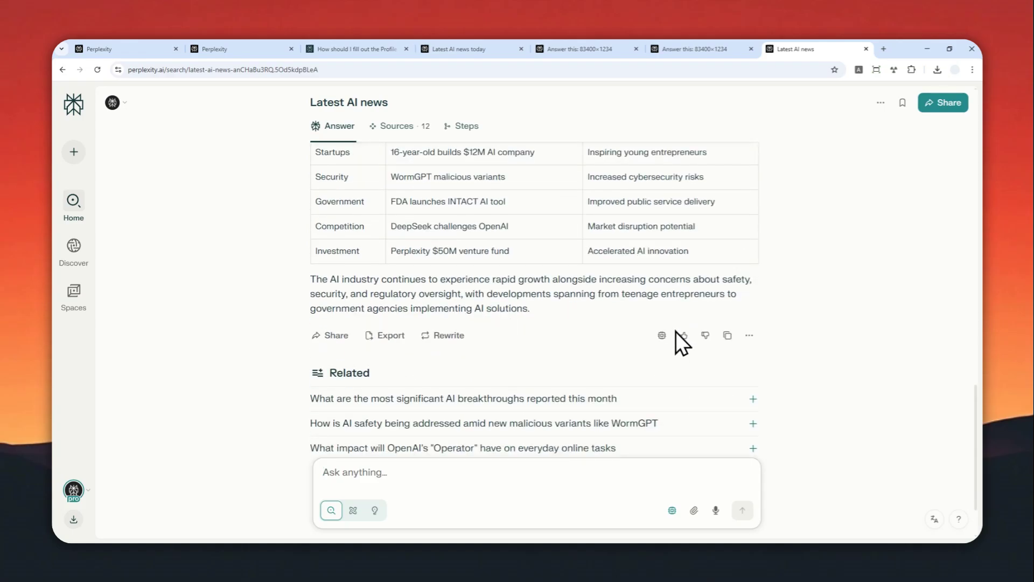
scroll(676, 331, "up", 2)
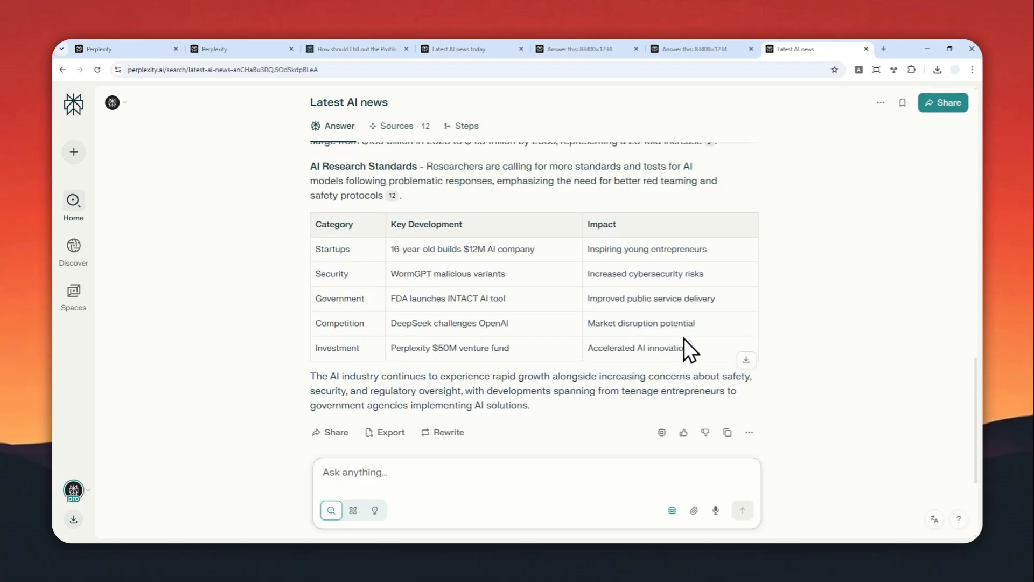
scroll(660, 354, "up", 5)
scroll(560, 334, "up", 5)
scroll(500, 307, "up", 3)
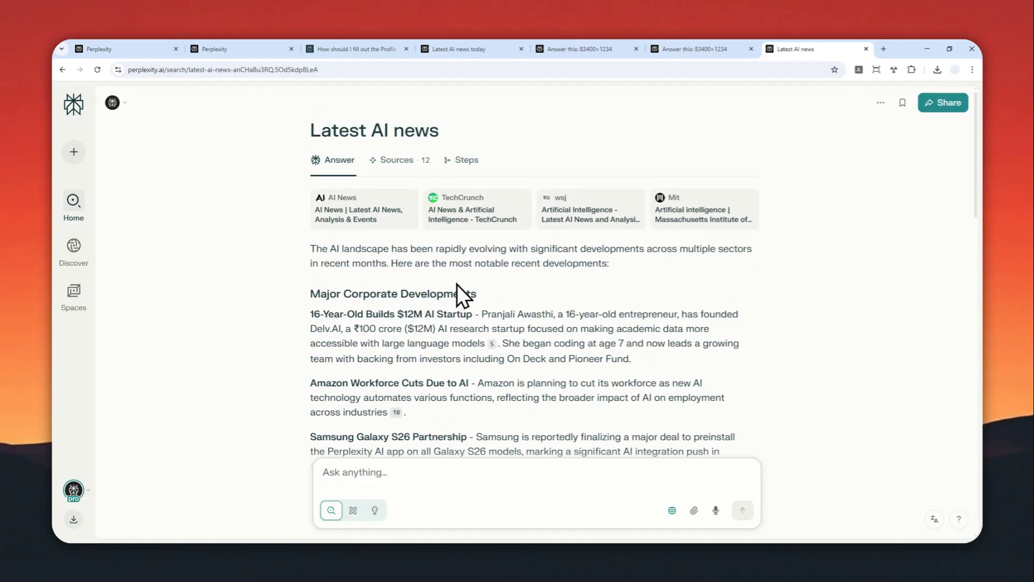
- Return to the Personalization settings after checking the answer's summary table
left_click(250, 47)
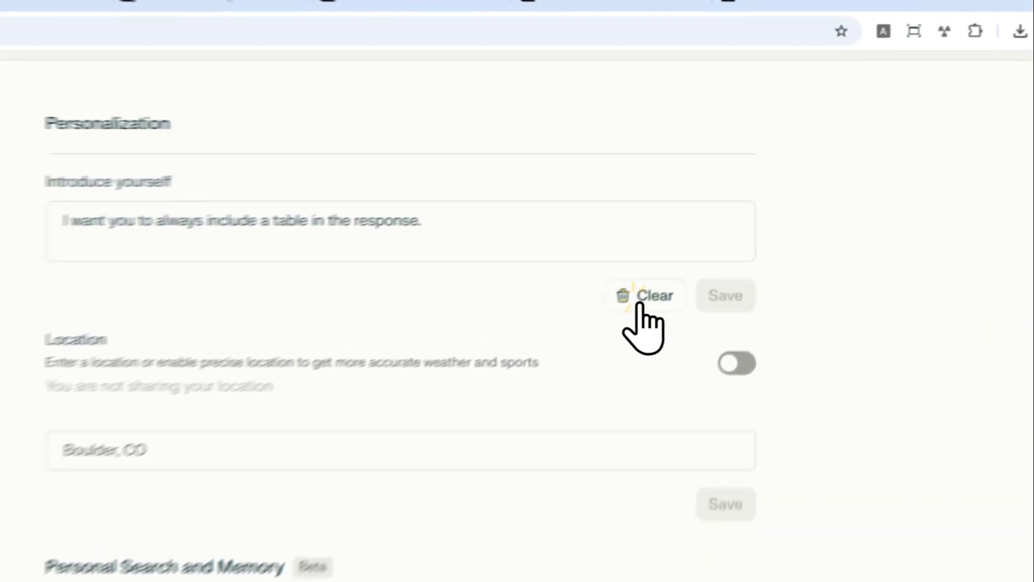
- Clear the saved introduction and return to the 'Latest AI news today' answer
left_click(718, 224)
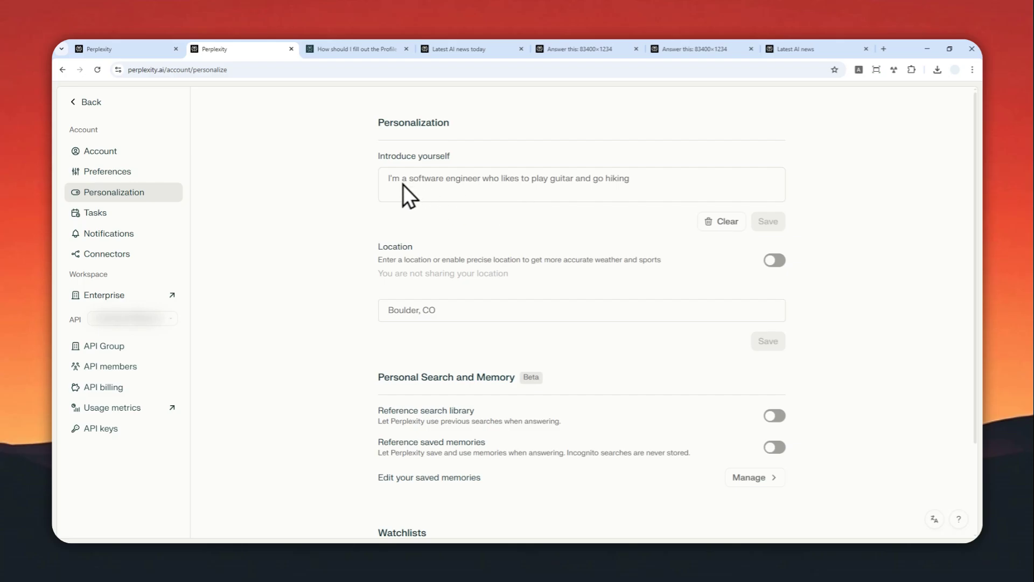
left_click(457, 48)
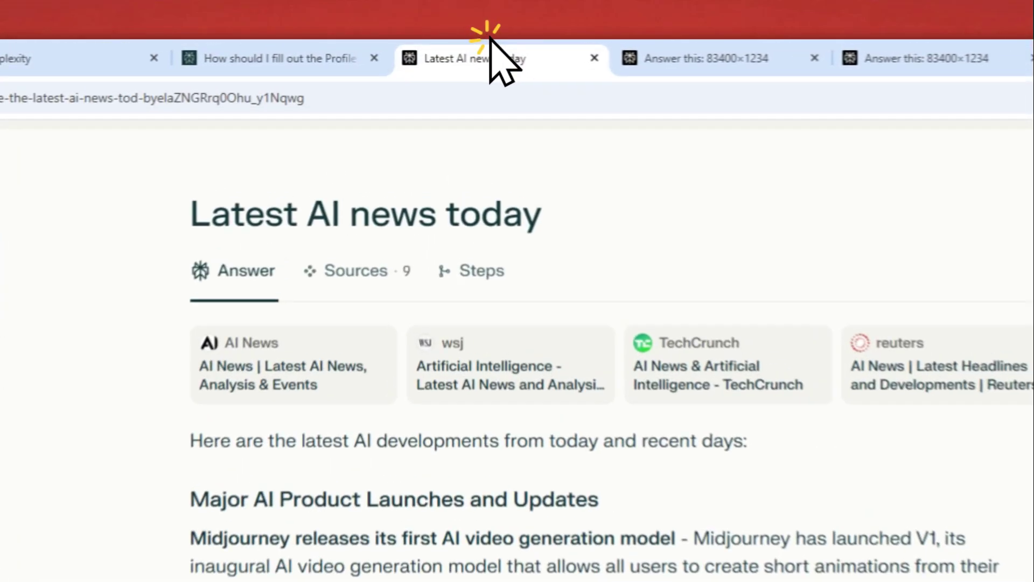